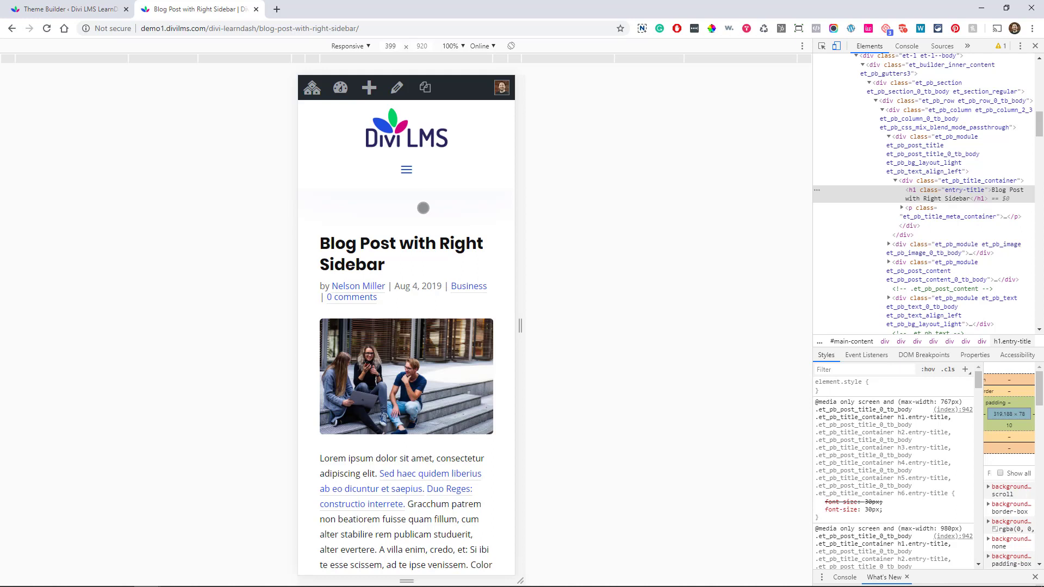
Step: Toggle the hamburger menu in the phone preview to test whether it opens
left_click(406, 168)
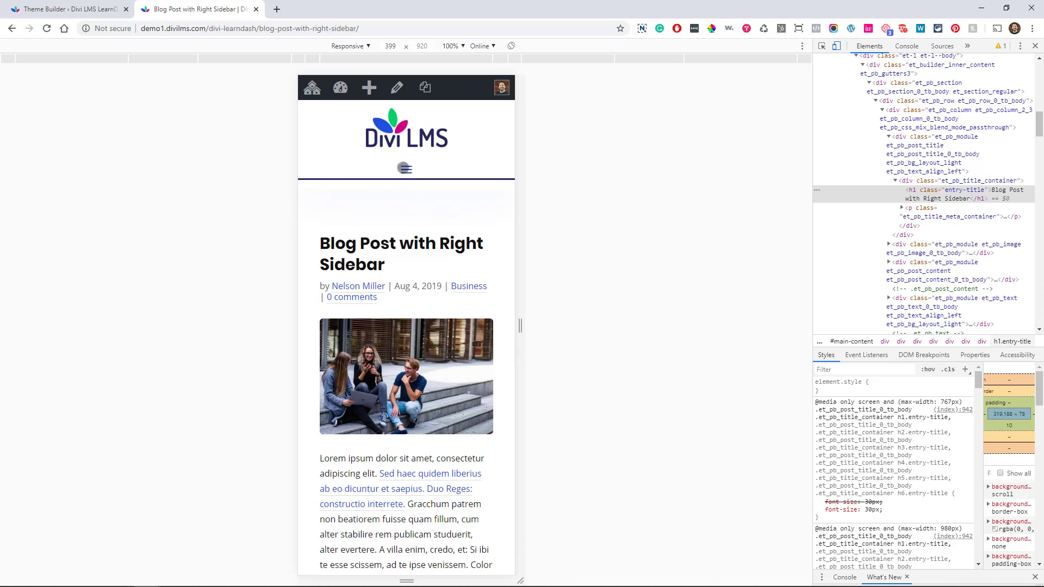
left_click(400, 173)
left_click(400, 173)
Step: Widen the responsive preview to 493 px, then close developer tools to restore desktop width
left_click_drag(521, 325, 804, 333)
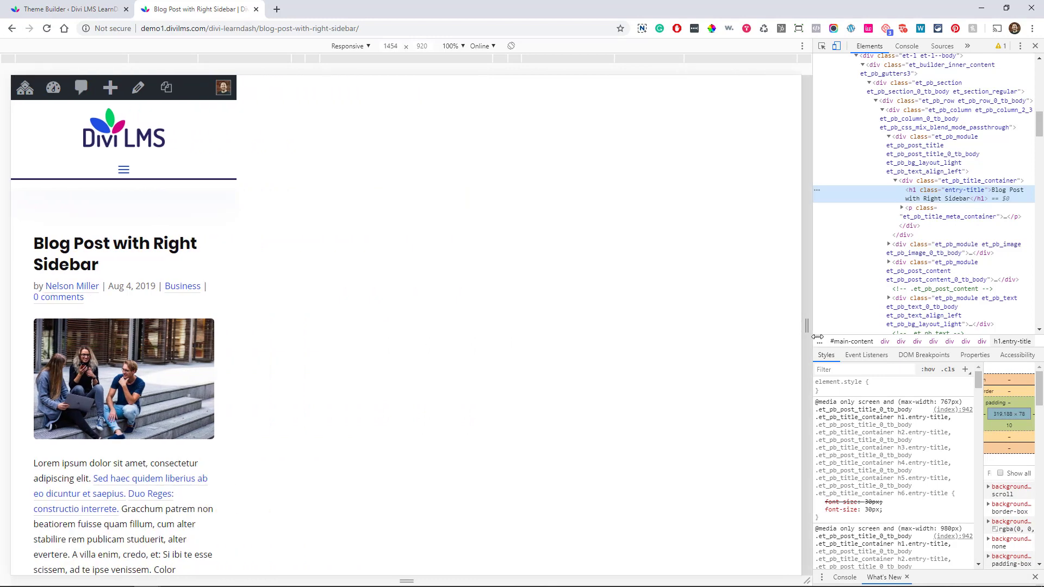
left_click(1034, 47)
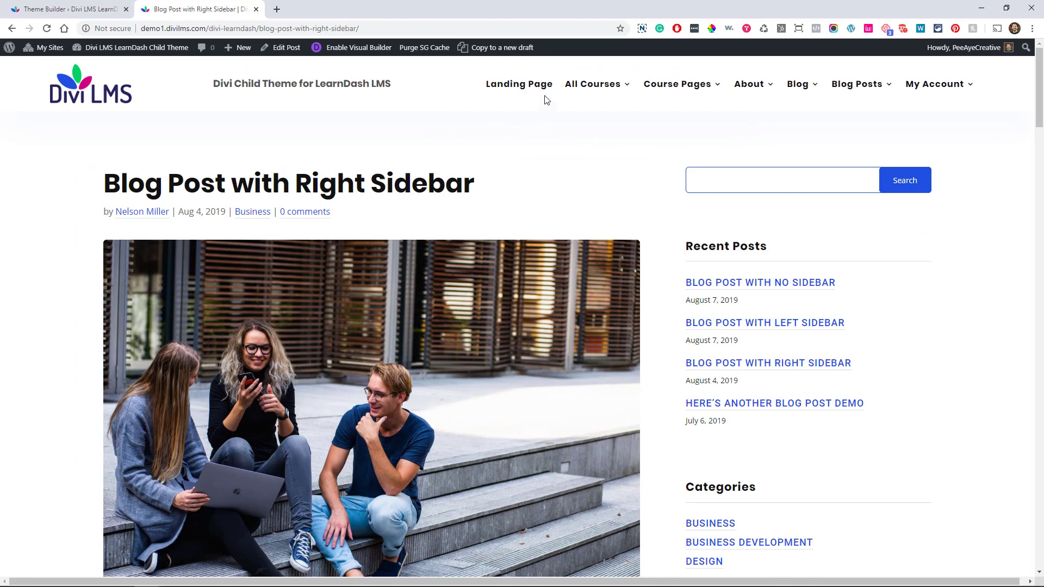
mouse_move(609, 90)
Step: Switch to the Theme Builder tab to reach the Global Header layout
left_click(55, 10)
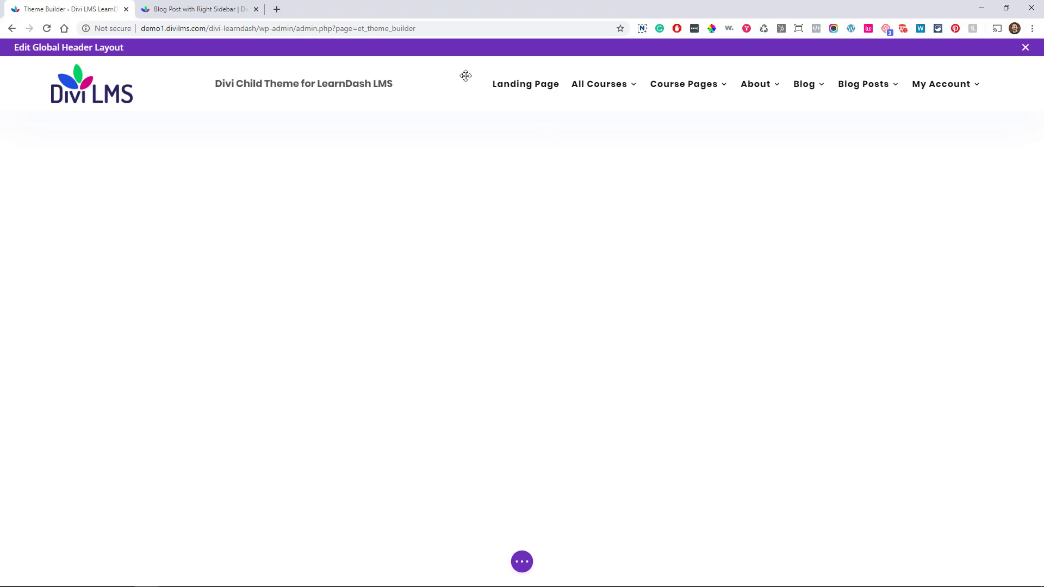
mouse_move(30, 75)
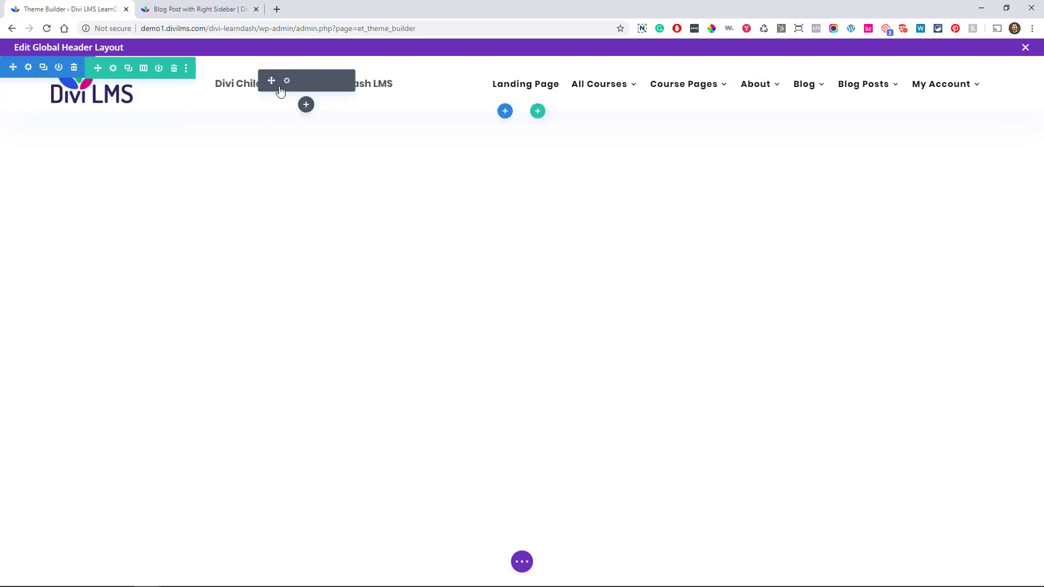
mouse_move(713, 86)
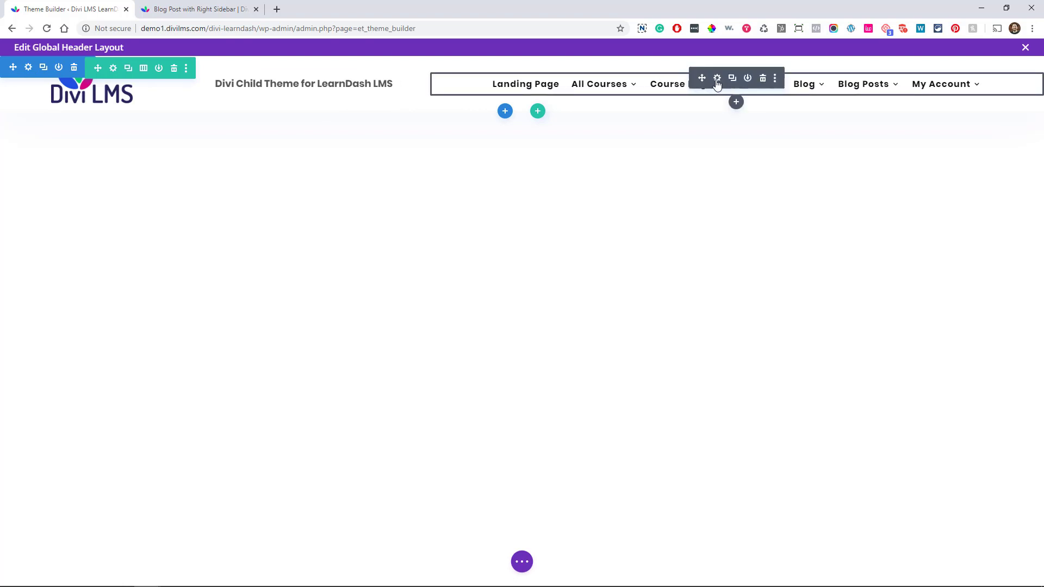
left_click(717, 79)
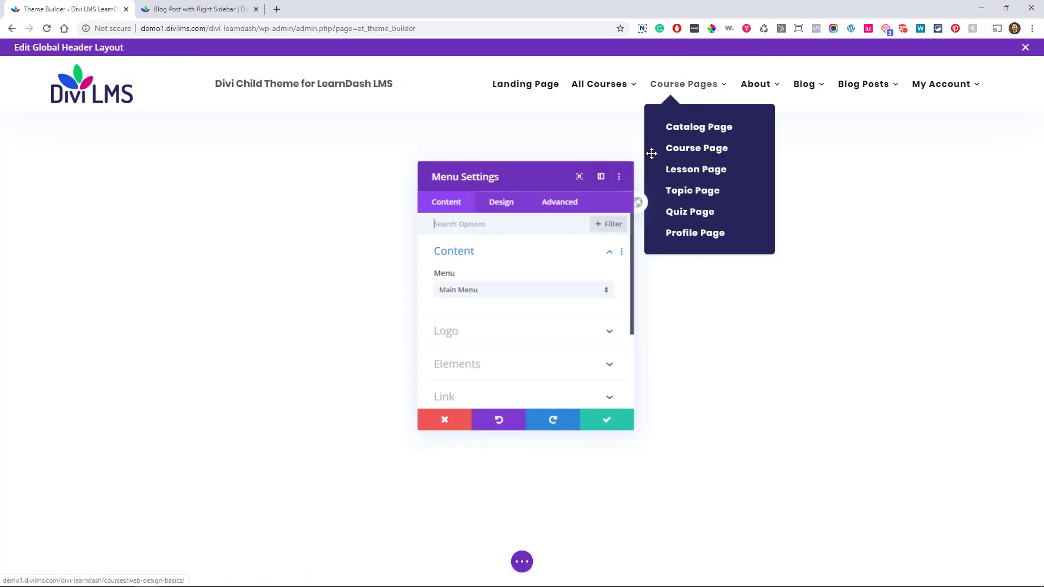
left_click(600, 421)
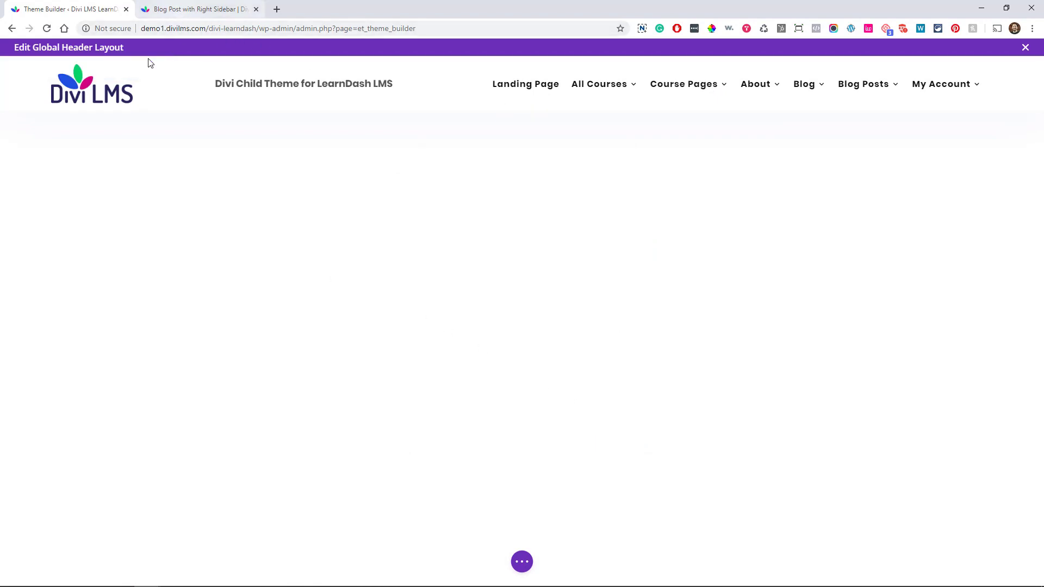
mouse_move(107, 80)
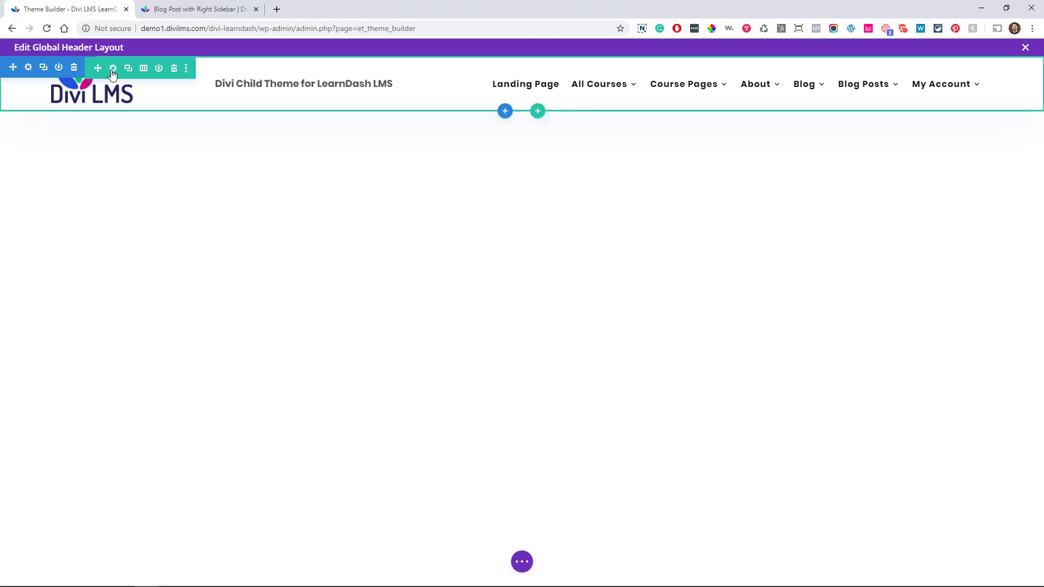
left_click_drag(82, 81, 660, 85)
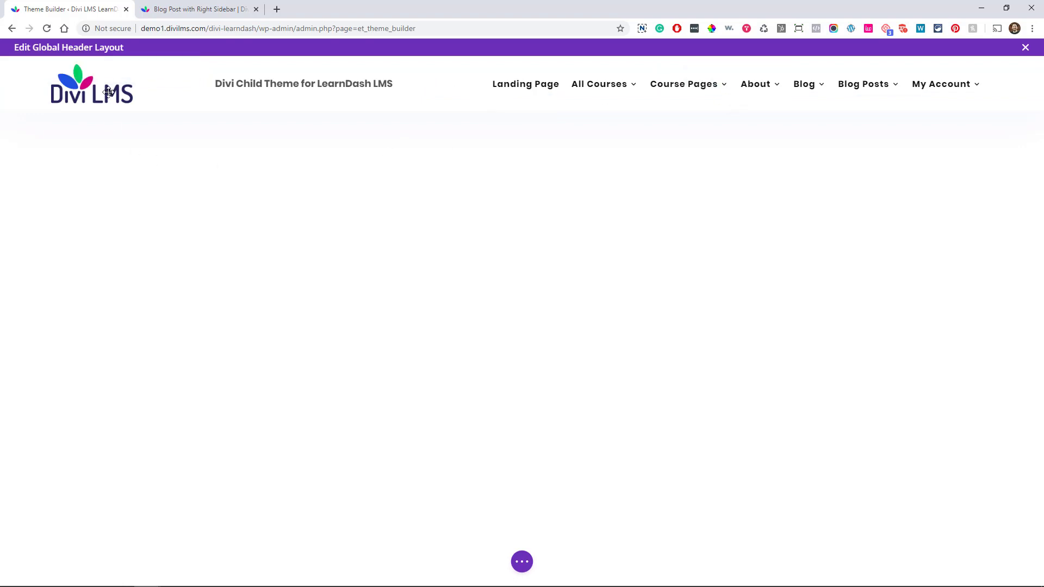
Step: Open the header row's Advanced settings, enlarge the panel and expand Visibility
left_click(113, 69)
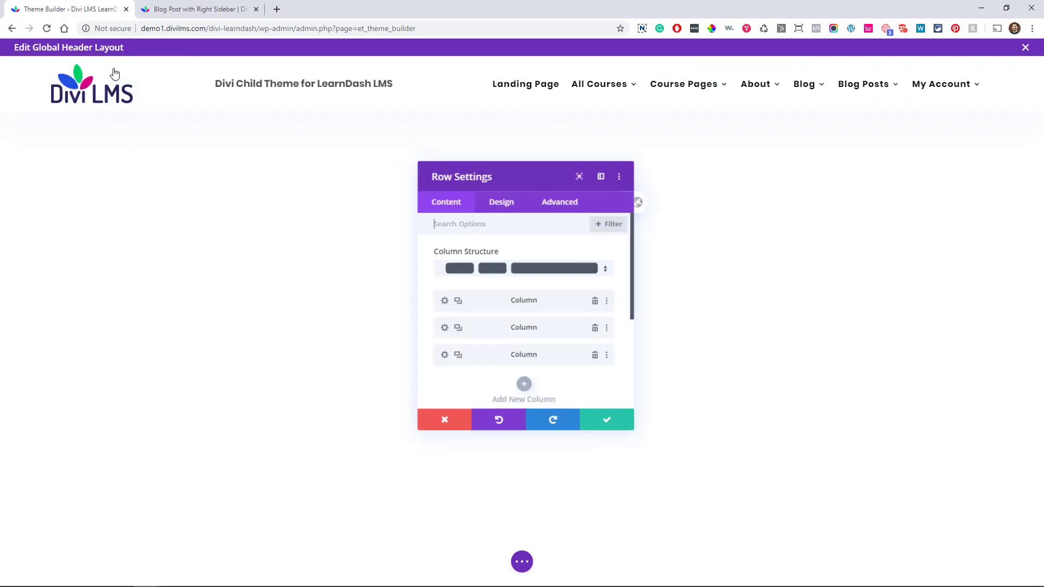
left_click(556, 206)
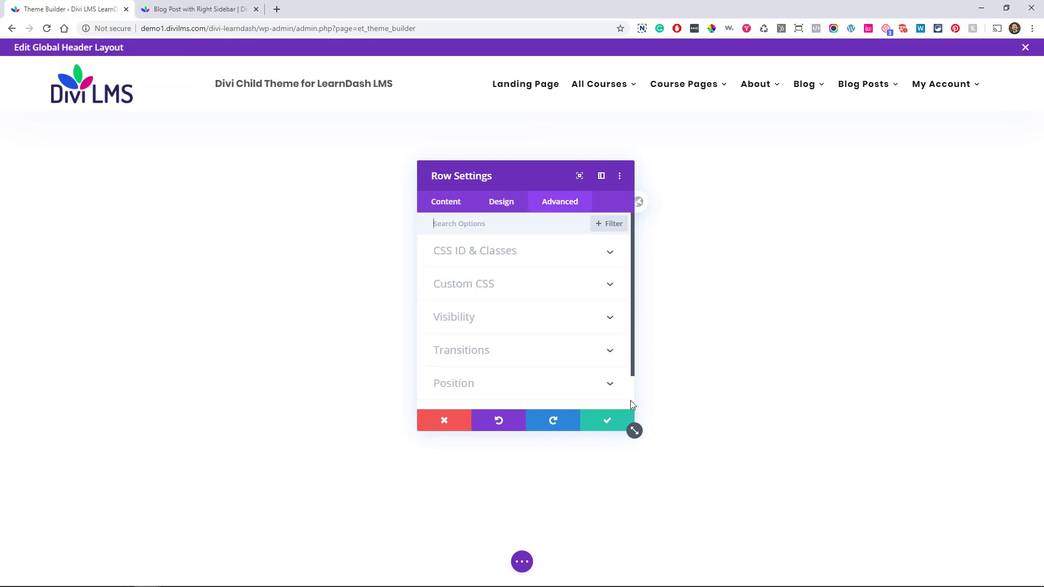
left_click_drag(634, 431, 692, 506)
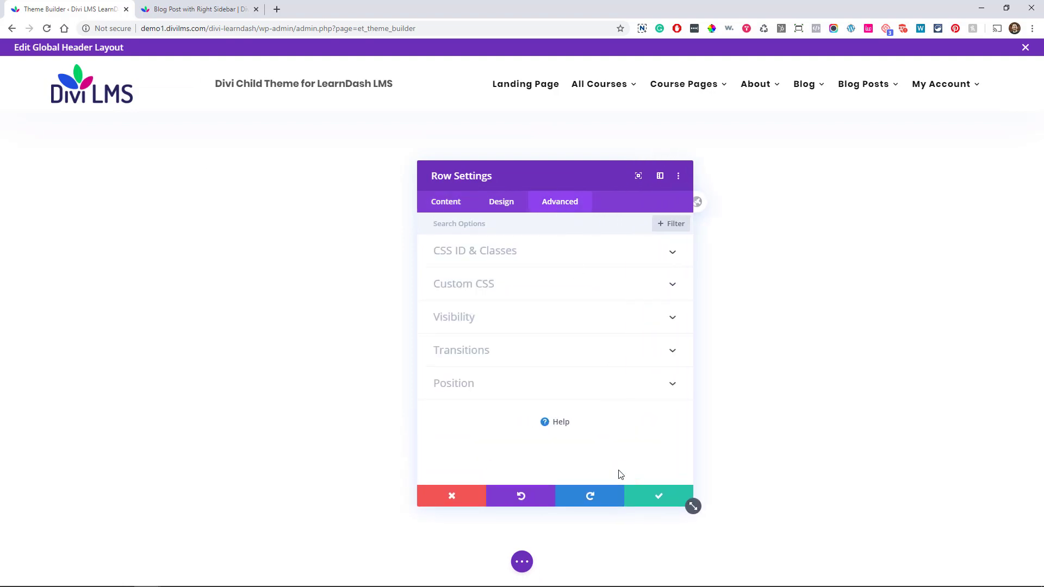
left_click(453, 319)
Step: Set the row's Horizontal Overflow and Vertical Overflow both to Visible
mouse_move(455, 330)
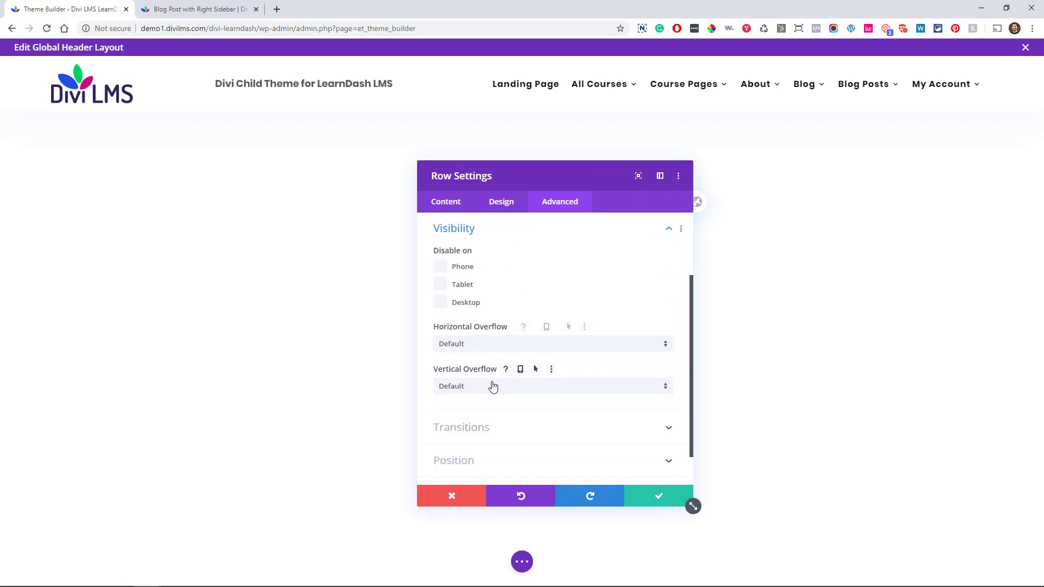
left_click(451, 349)
left_click(460, 372)
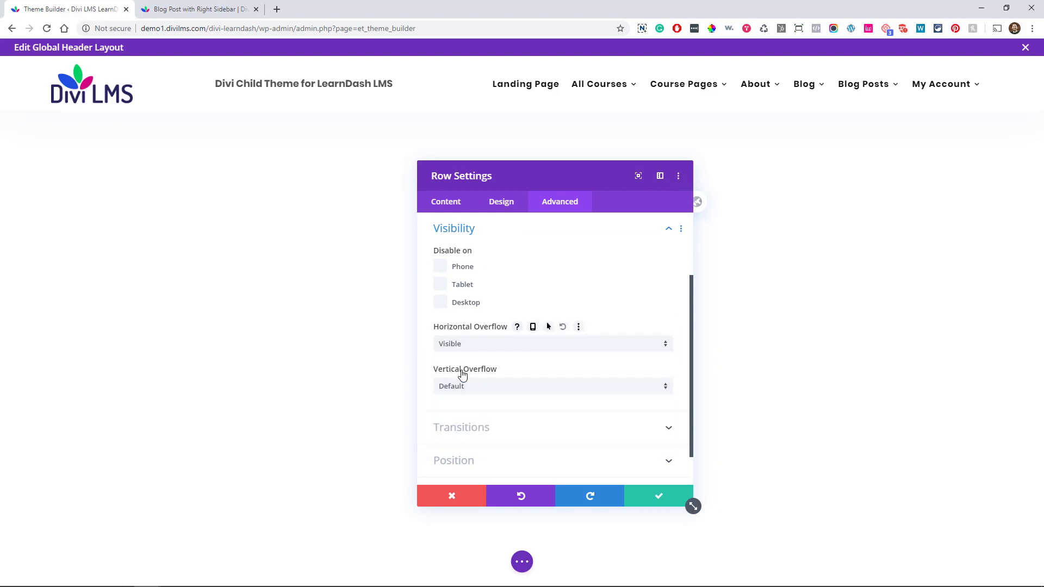
left_click(463, 391)
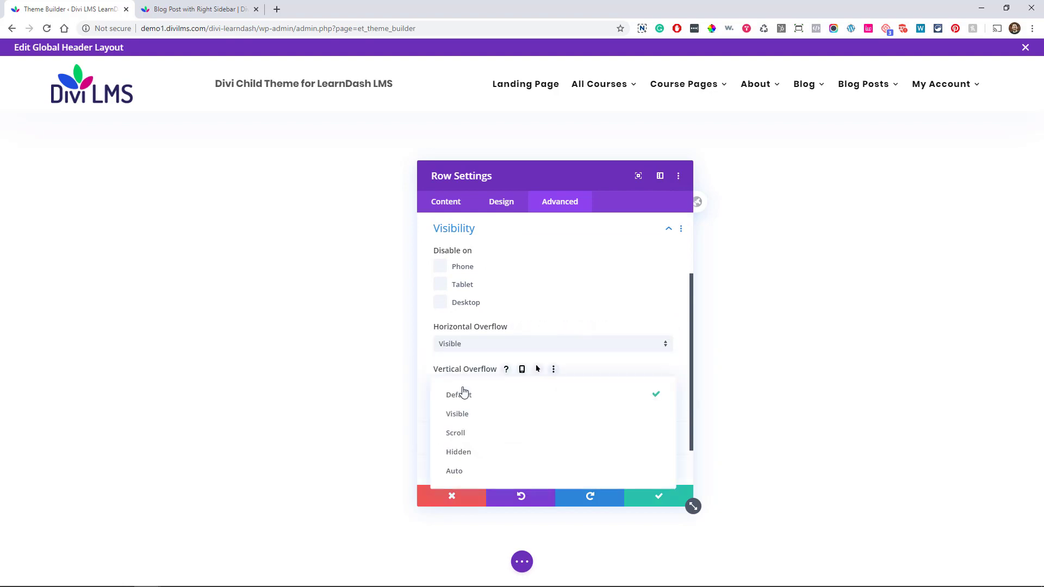
left_click(466, 414)
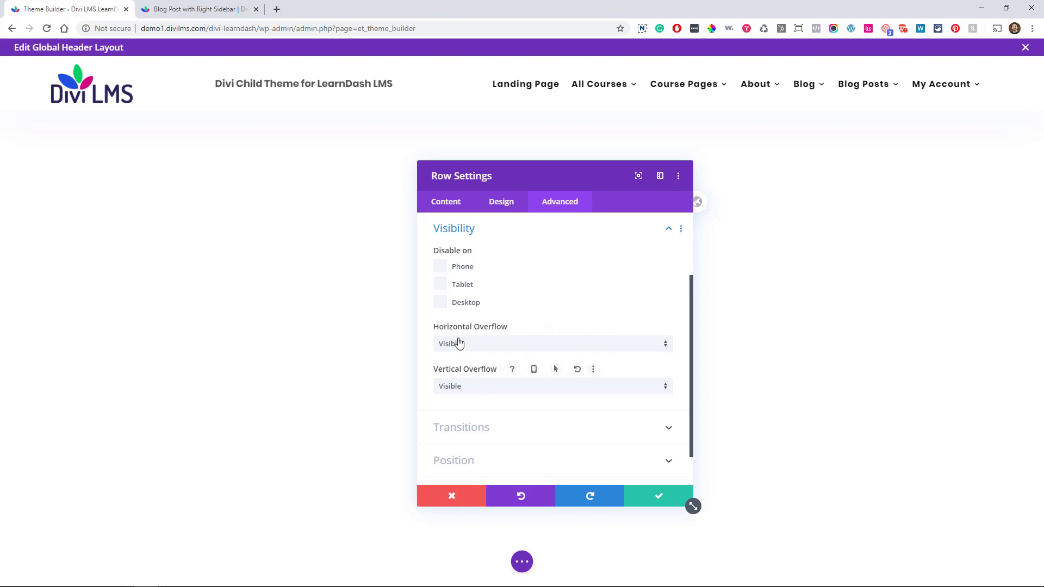
scroll(472, 350, "up", 2)
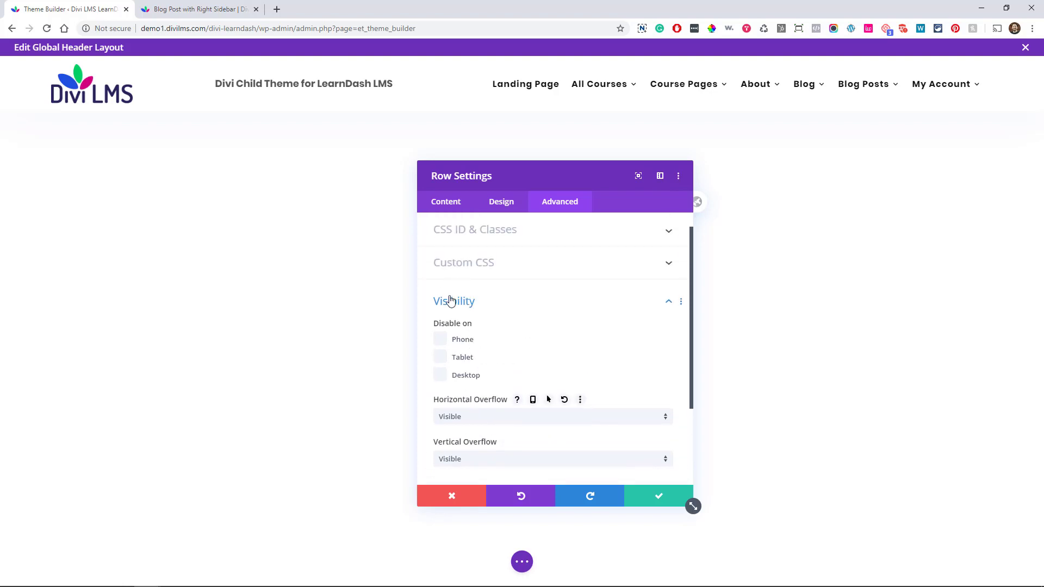
scroll(486, 321, "down", 1)
scroll(487, 321, "down", 1)
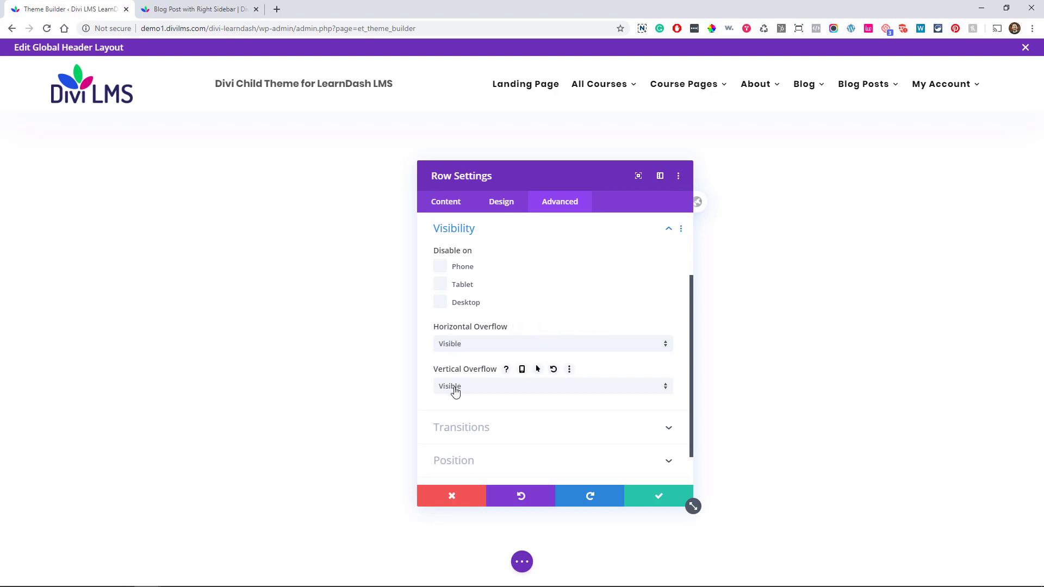
scroll(527, 389, "down", 1)
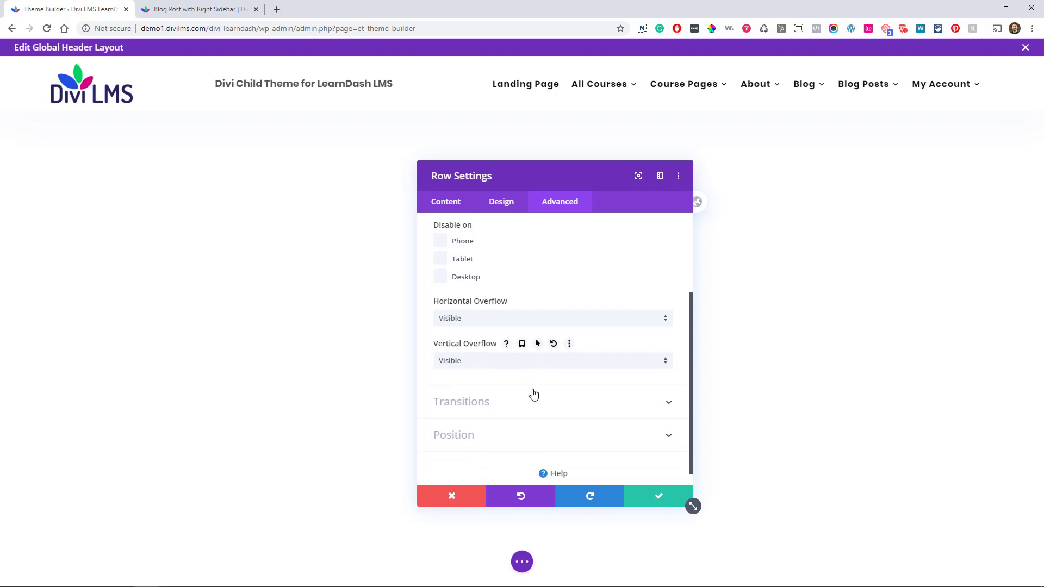
Step: Set the header row's Position to Relative and confirm the row settings
left_click(456, 422)
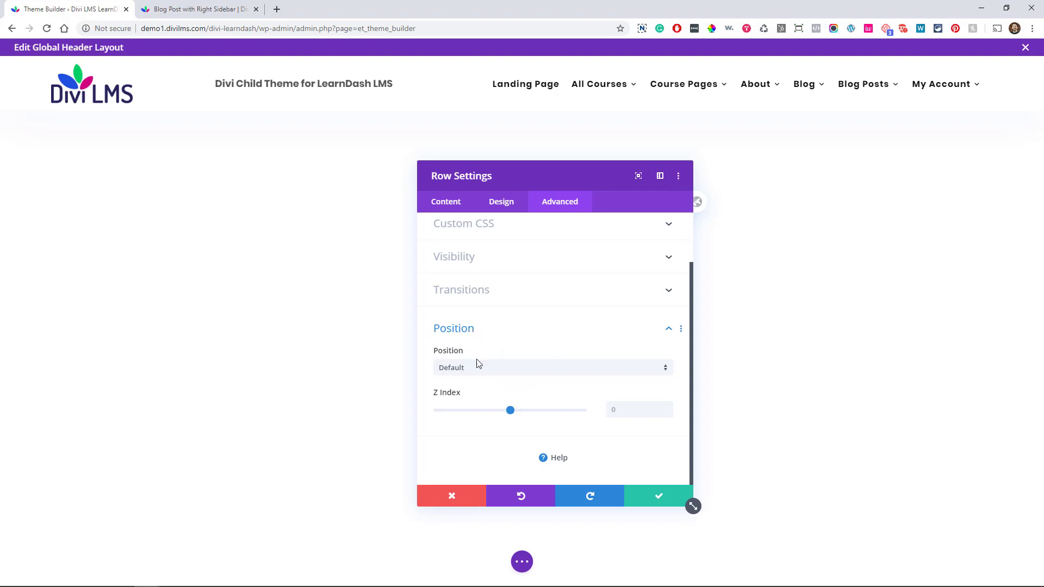
left_click(451, 369)
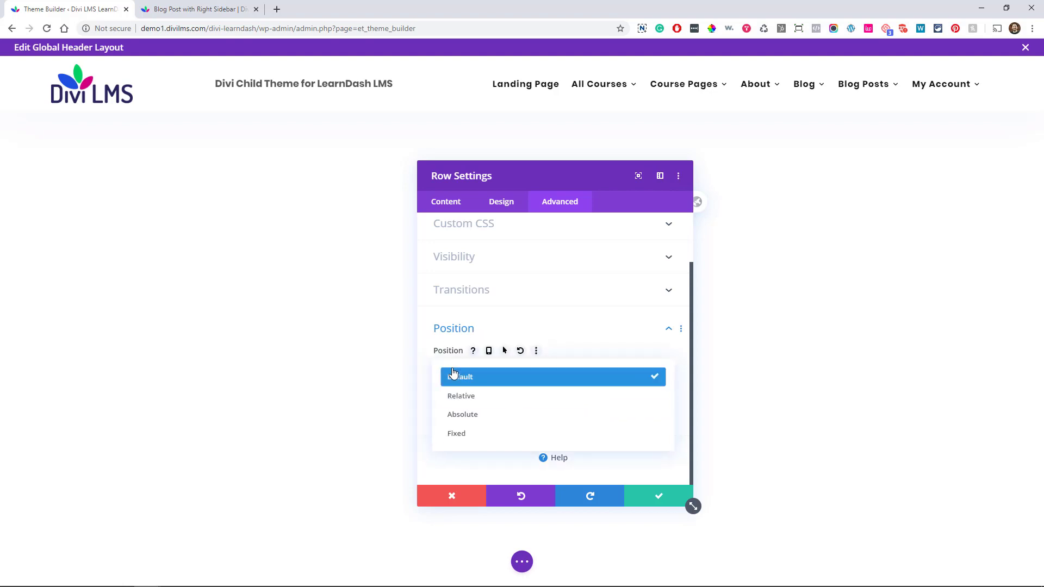
left_click(468, 400)
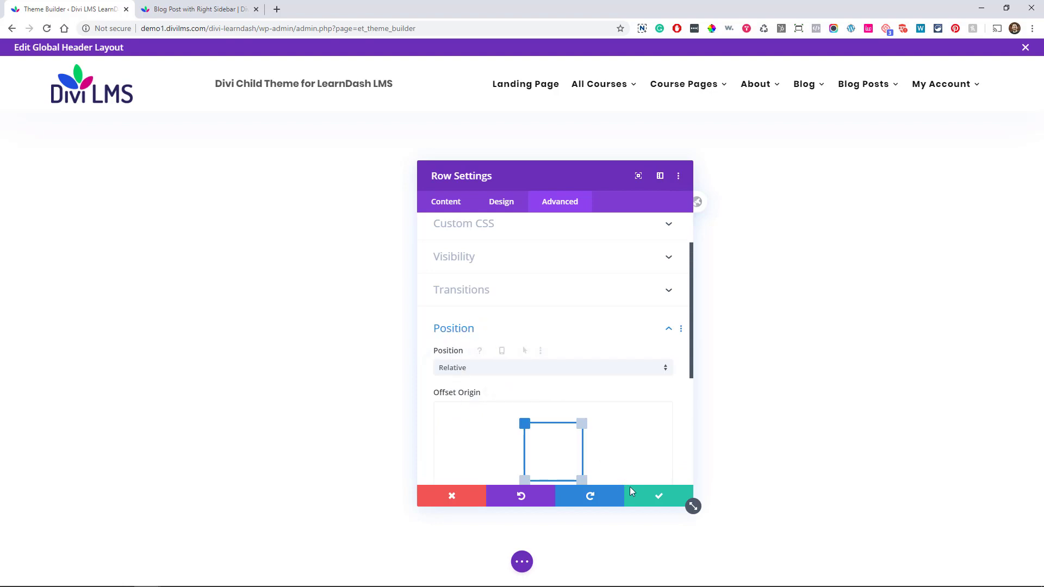
left_click(655, 493)
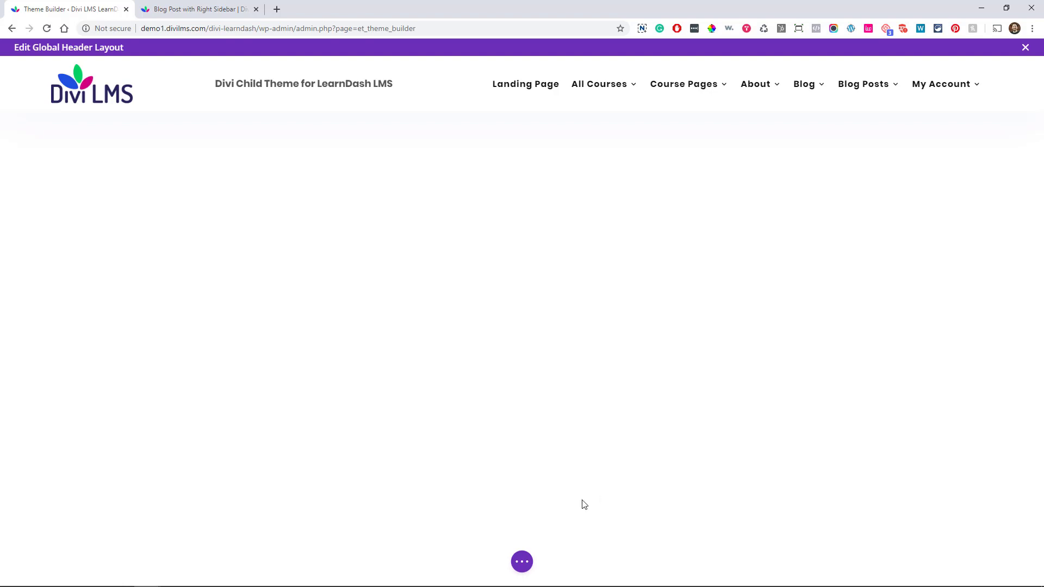
Step: Save the global header layout and switch to the Blog Post with Right Sidebar tab
left_click(522, 562)
left_click(1010, 563)
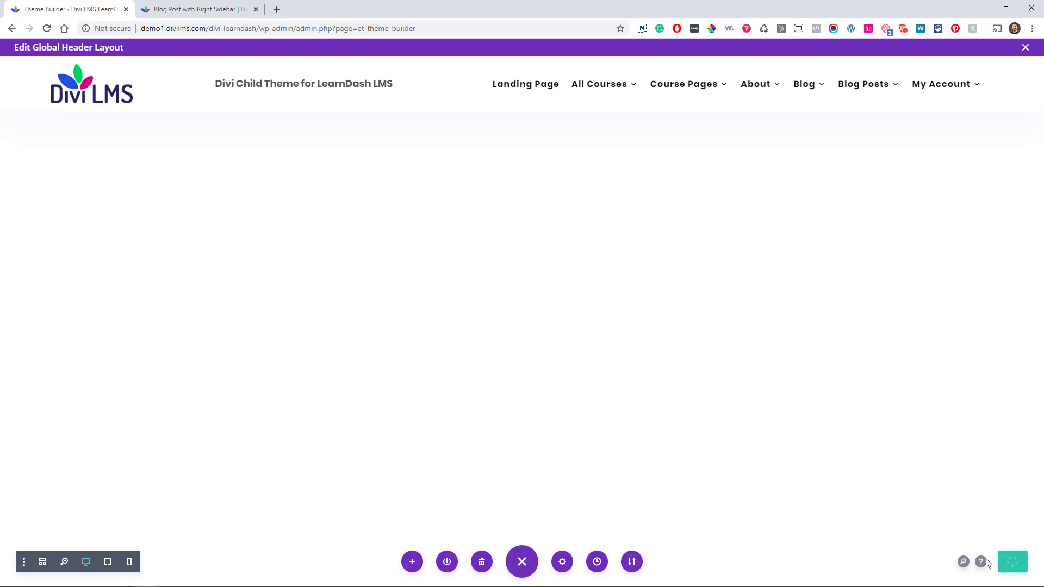
left_click(198, 9)
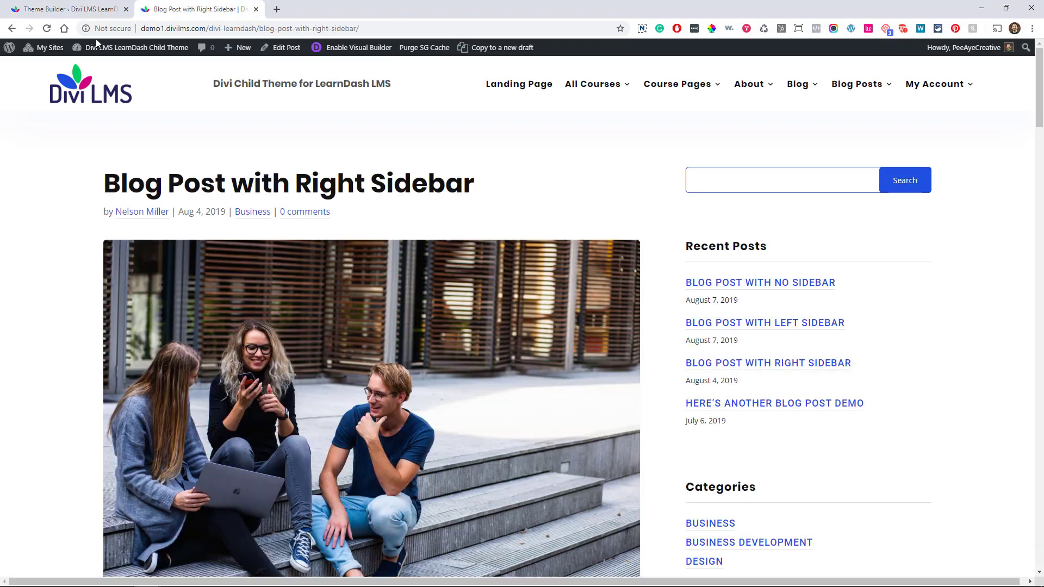
Step: Reload the blog post, inspect it at a 634 px mobile width, and toggle the hamburger menu
left_click(46, 29)
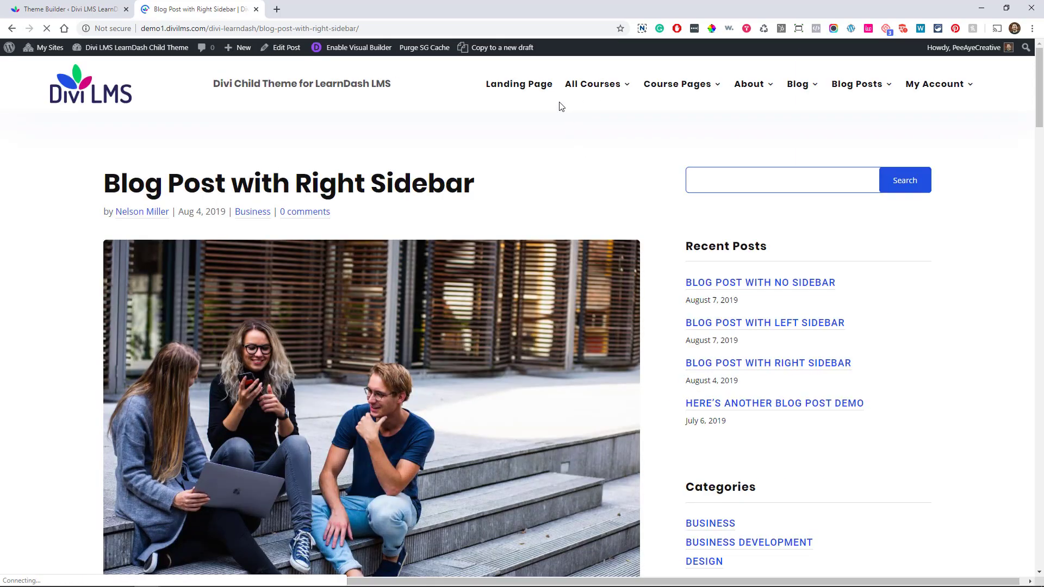
mouse_move(606, 90)
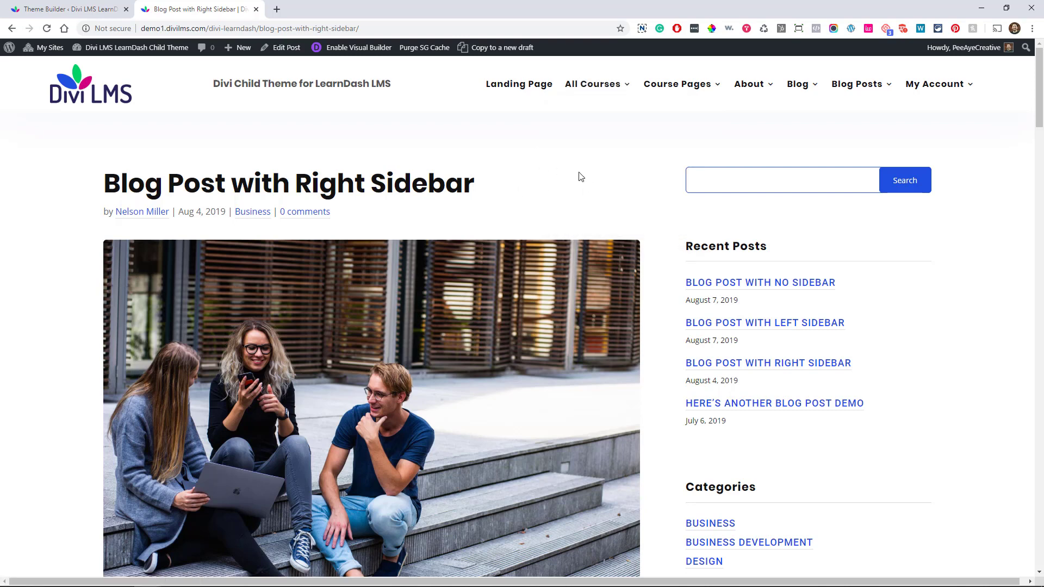
right_click(966, 285)
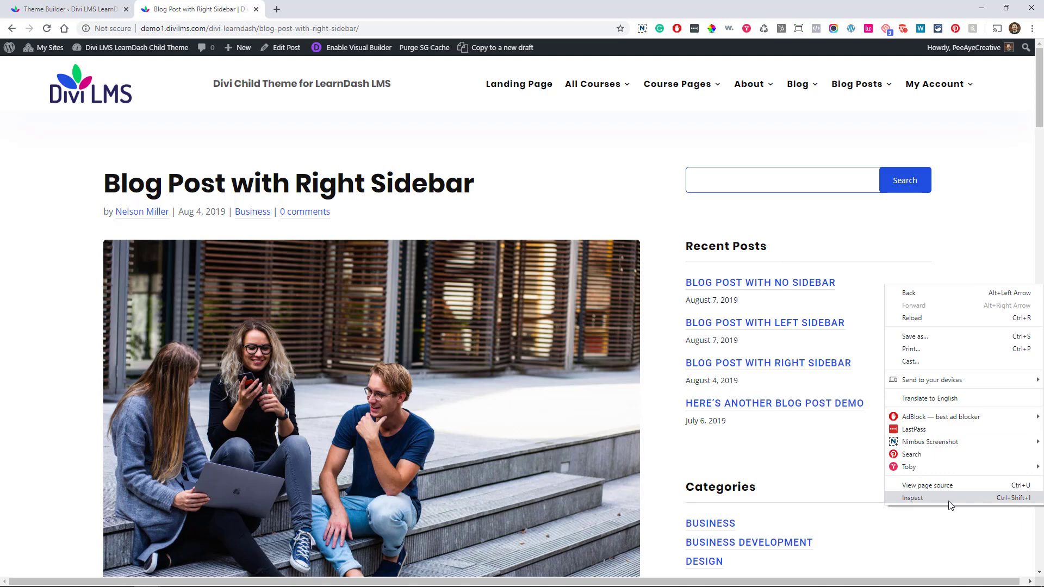
left_click(949, 501)
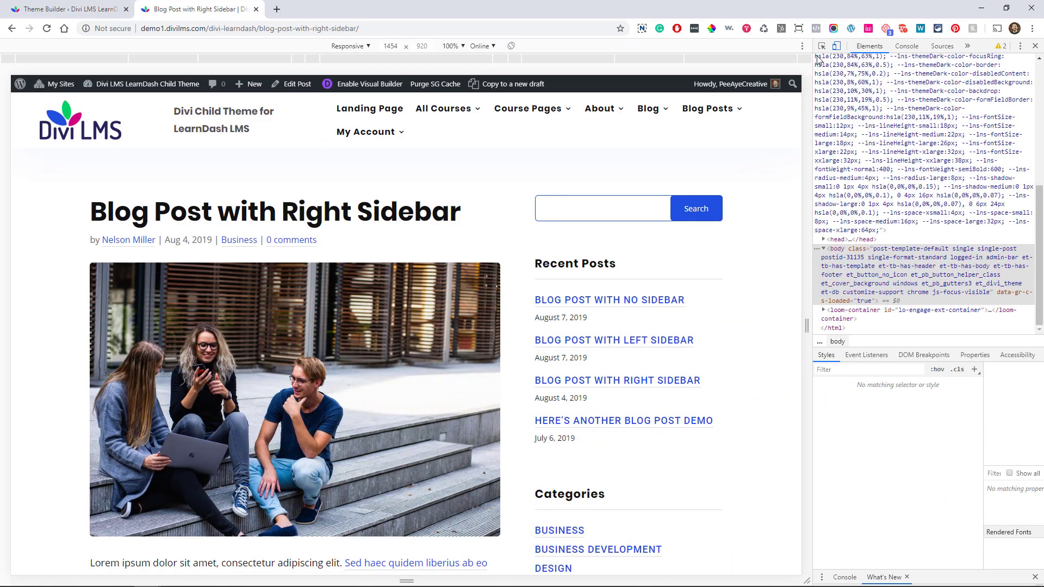
left_click_drag(808, 338, 585, 359)
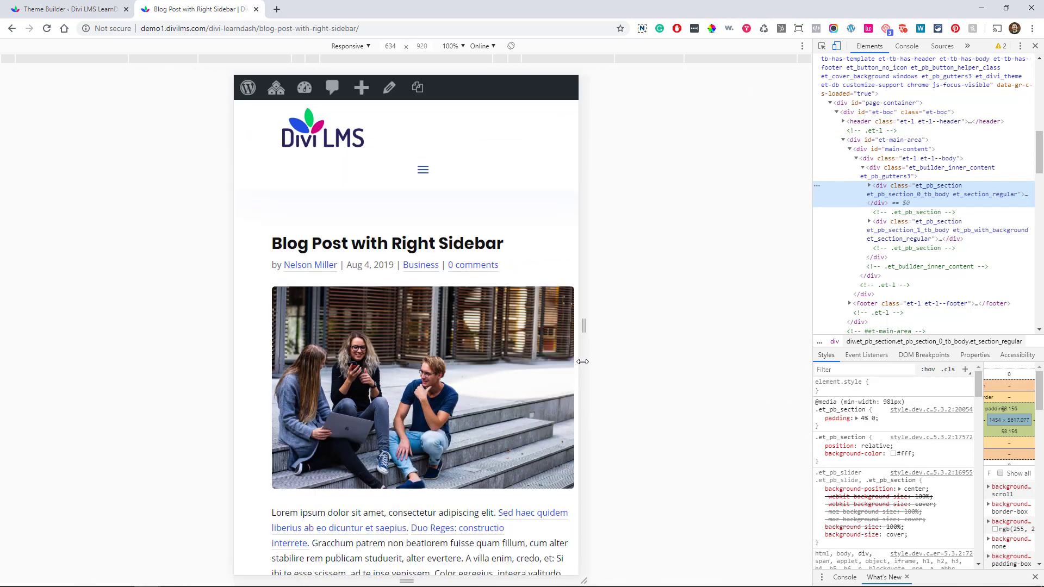
left_click(406, 171)
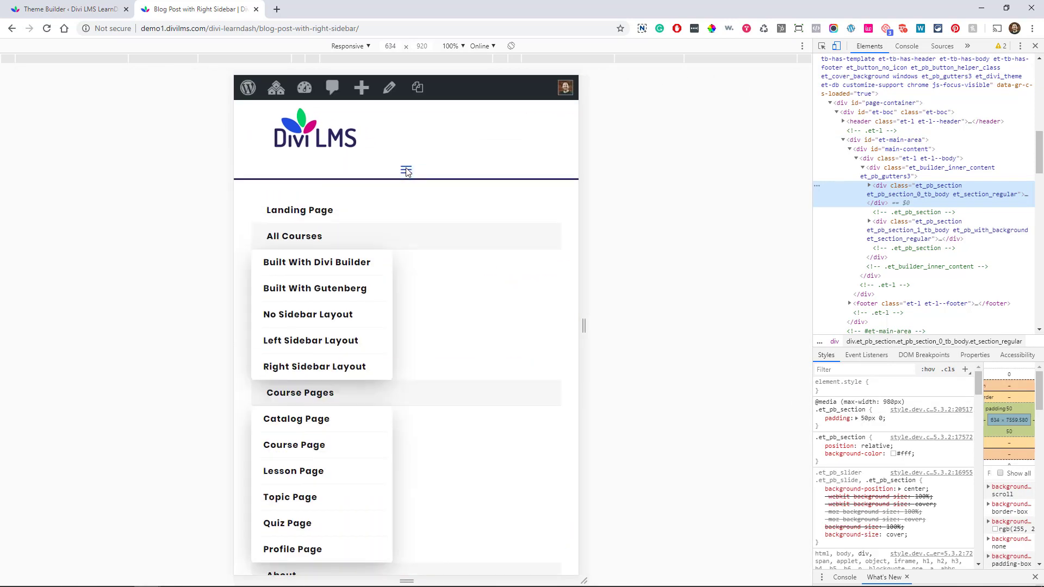
left_click(407, 170)
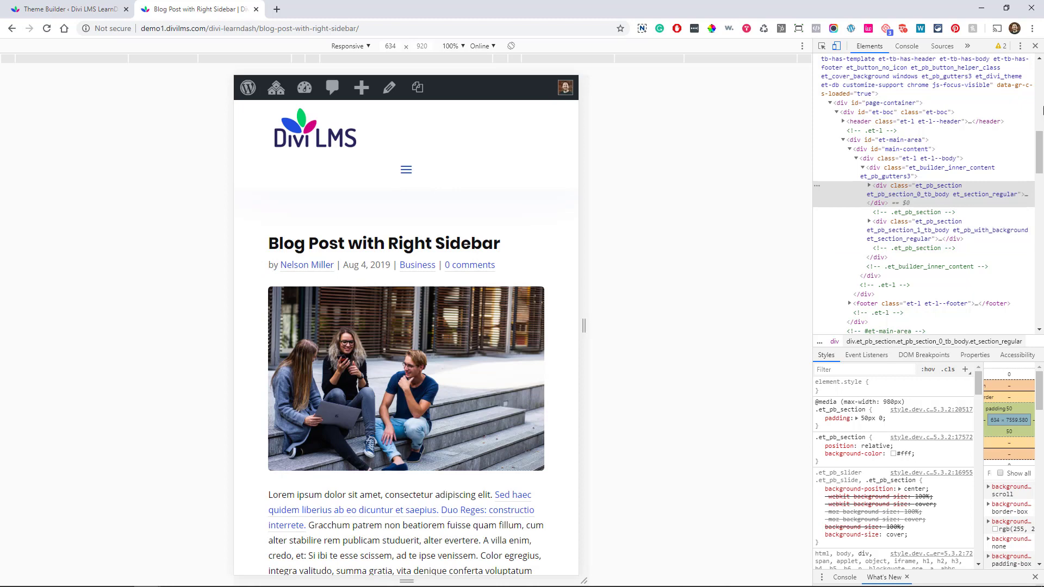
Step: Close Chrome DevTools to leave the mobile device emulation
left_click(1034, 45)
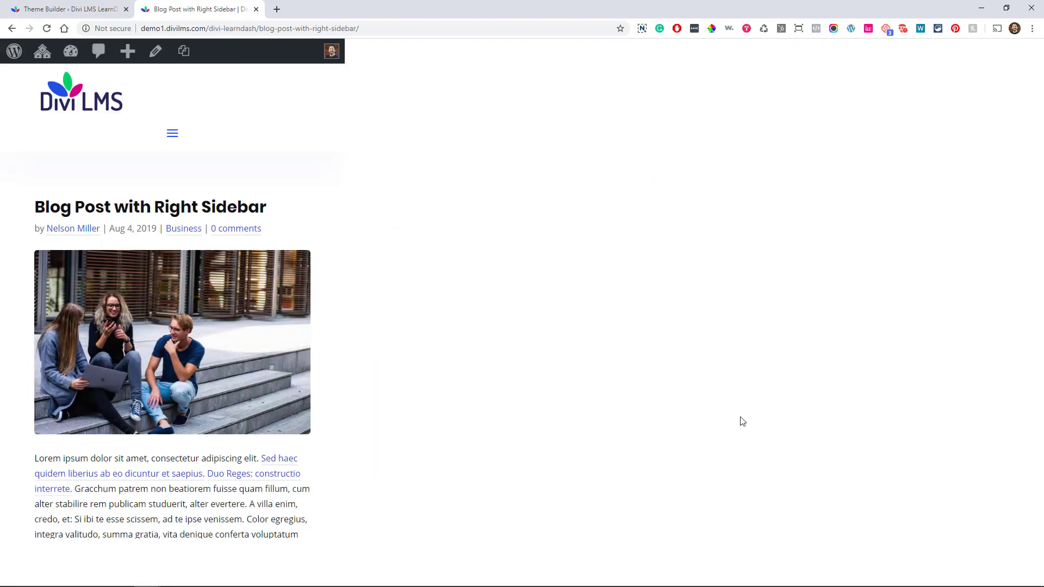